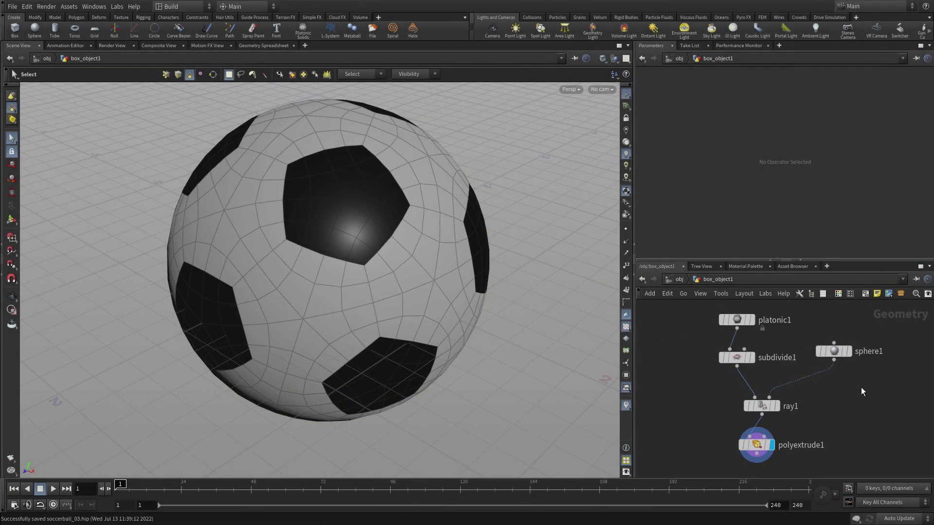
Step: Pan the network and move platonic1 upward to open space above subdivide1
{"action": "middle_click_drag", "start_coordinate": [765, 311], "coordinate": [766, 348]}
{"action": "left_click_drag", "start_coordinate": [739, 357], "coordinate": [737, 327]}
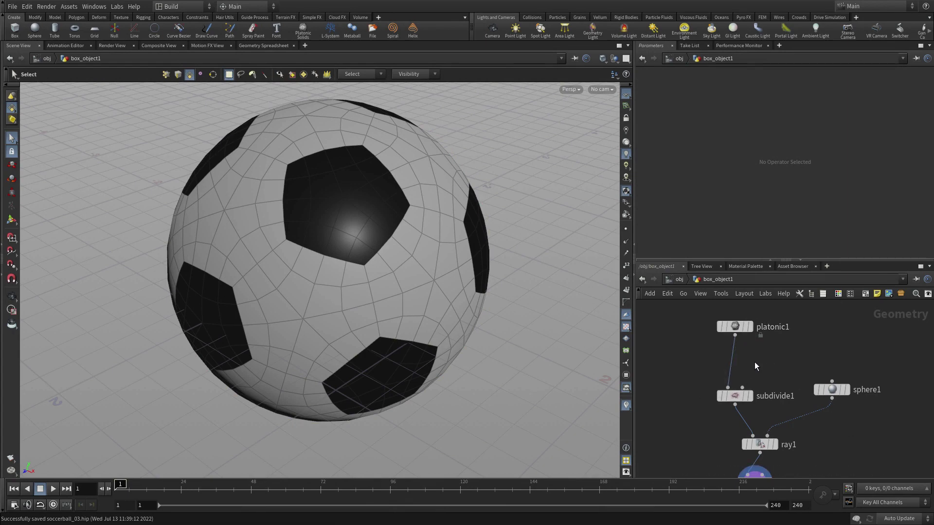
Step: Drop an Attribute Create node onto the platonic1–subdivide1 wire and save the scene
{"action": "key", "text": "Tab"}
{"action": "type", "text": "a"}
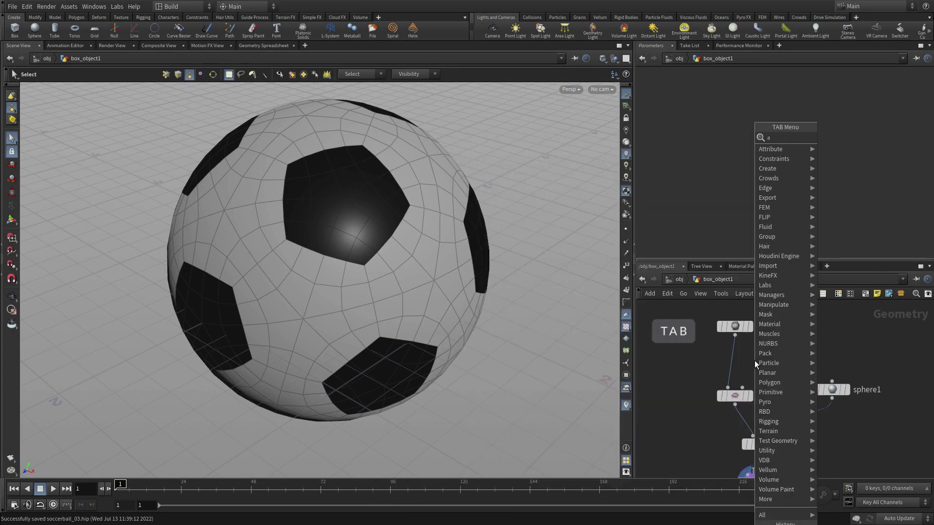
{"action": "type", "text": "ttri"}
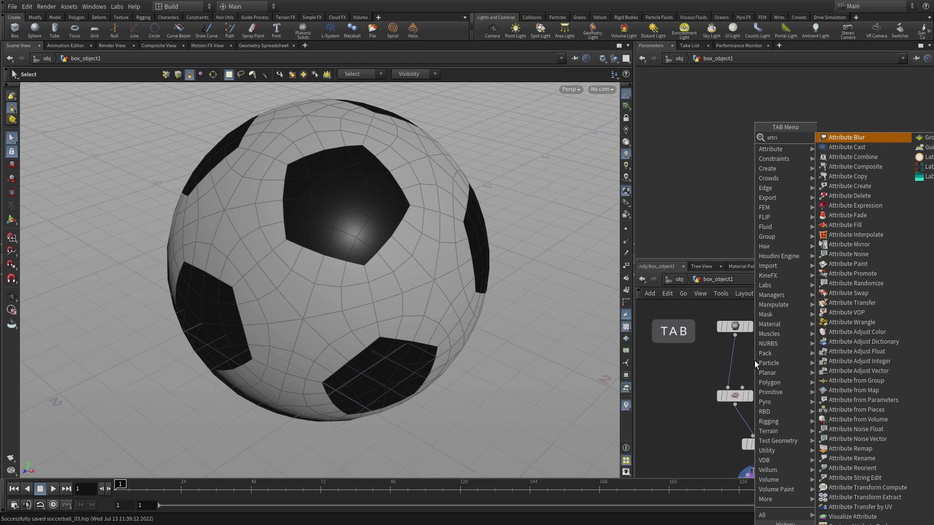
{"action": "type", "text": " c"}
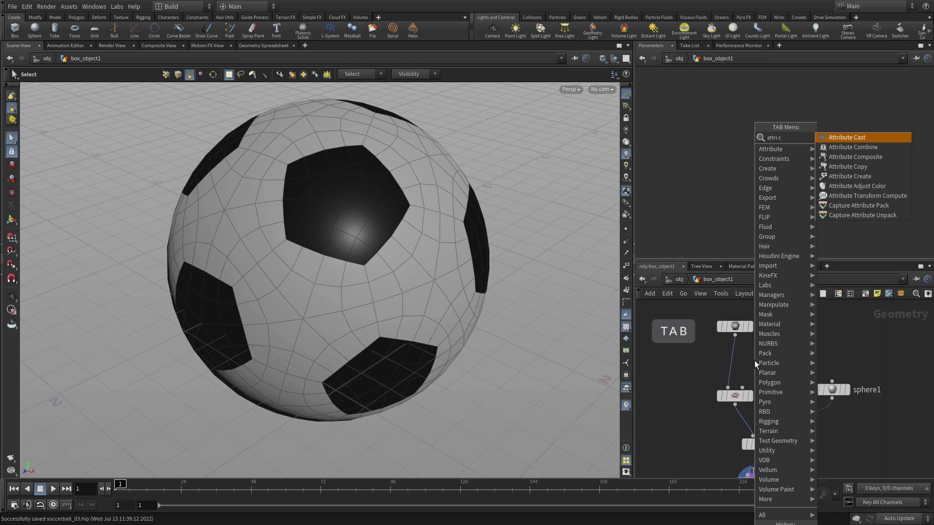
{"action": "key", "text": "Down"}
{"action": "key", "text": "Down"}
{"action": "key", "text": "Down"}
{"action": "key", "text": "Down"}
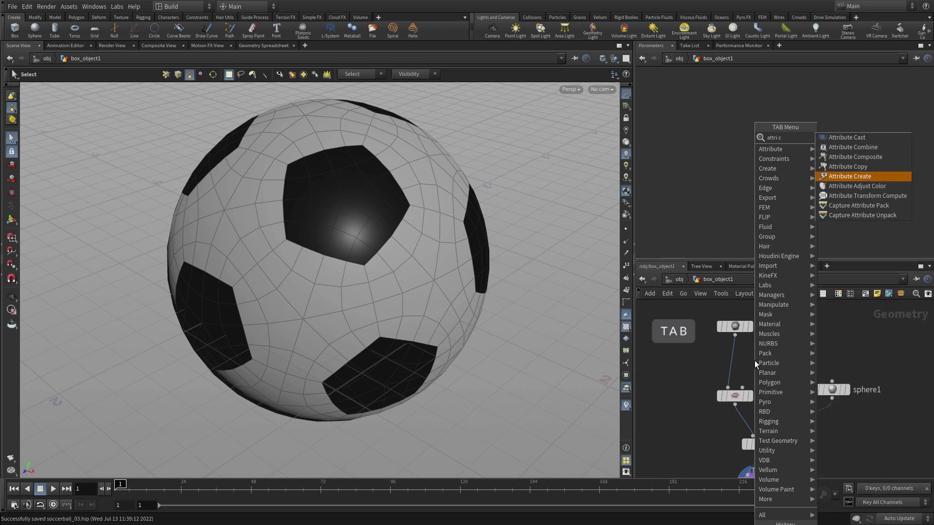
{"action": "key", "text": "Return"}
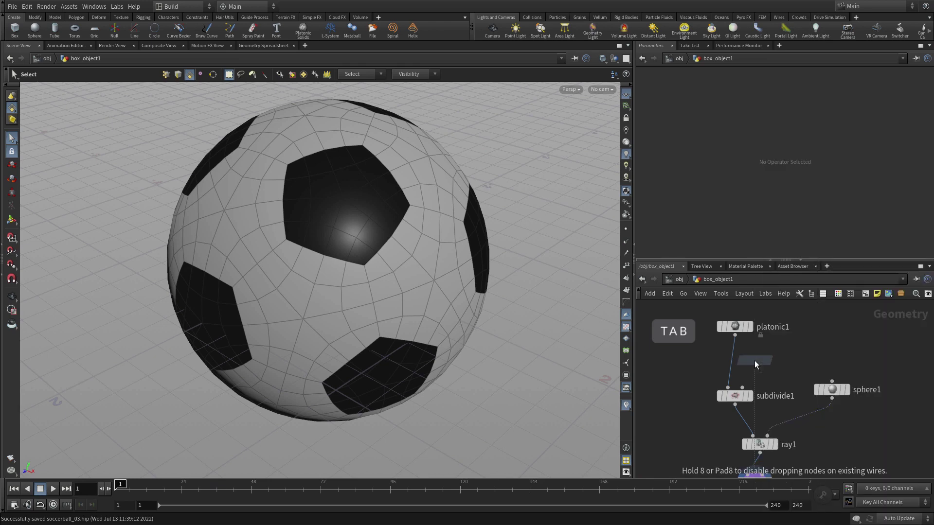
{"action": "left_click", "coordinate": [728, 357]}
{"action": "key", "text": "ctrl+s"}
{"action": "mouse_move", "coordinate": [745, 322]}
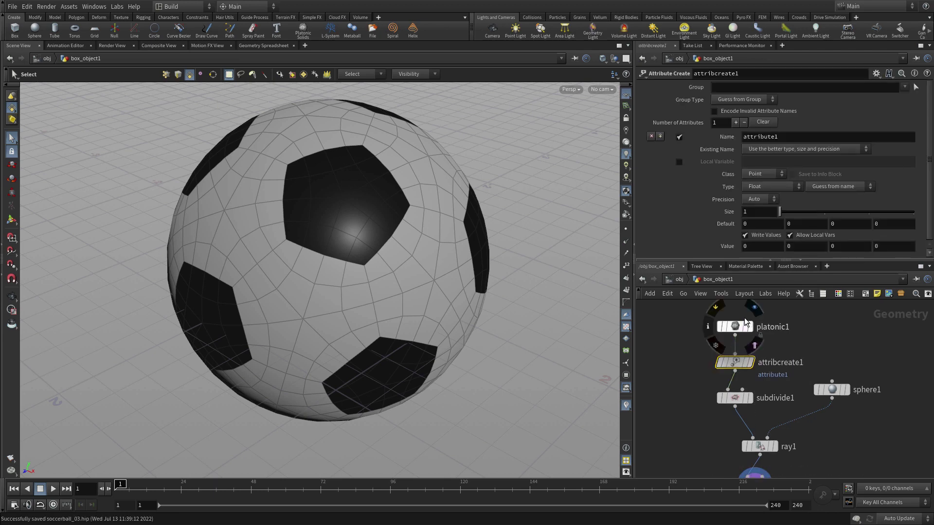
{"action": "left_click", "coordinate": [757, 175]}
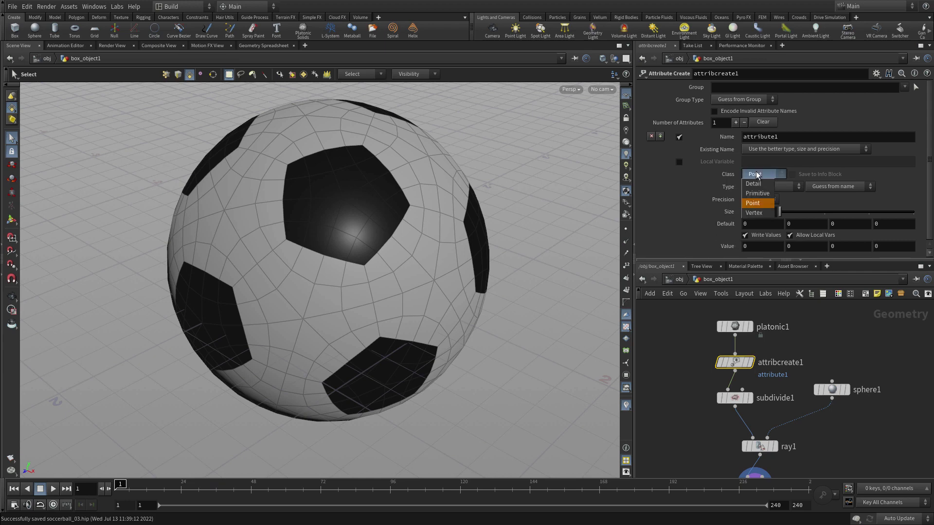
{"action": "left_click", "coordinate": [757, 194]}
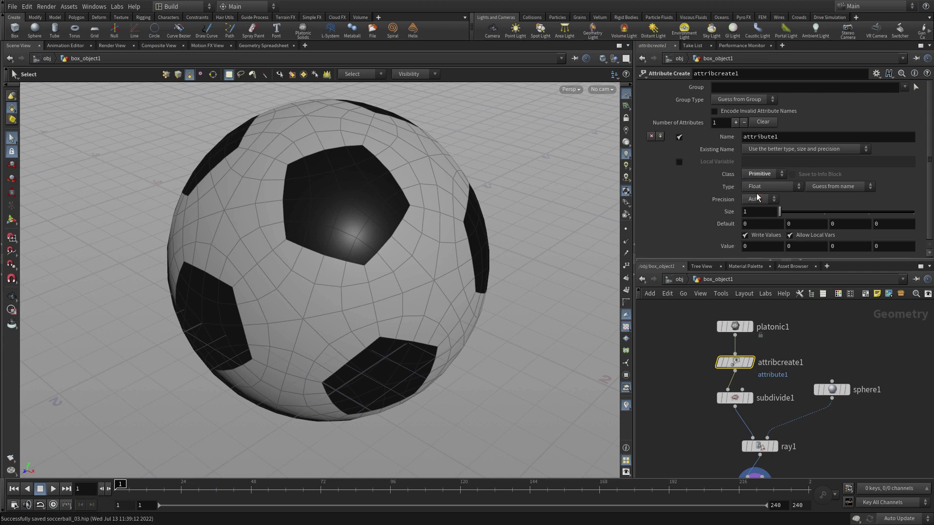
{"action": "double_click", "coordinate": [735, 137]}
{"action": "type", "text": "patches"}
{"action": "key", "text": "Return"}
{"action": "left_click", "coordinate": [749, 248]}
{"action": "type", "text": "@"}
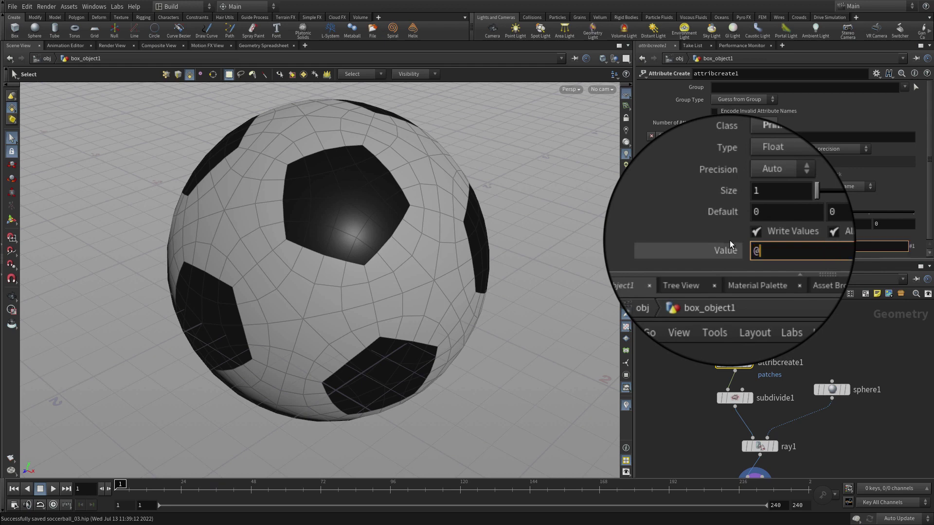
{"action": "type", "text": "primnum"}
{"action": "key", "text": "Return"}
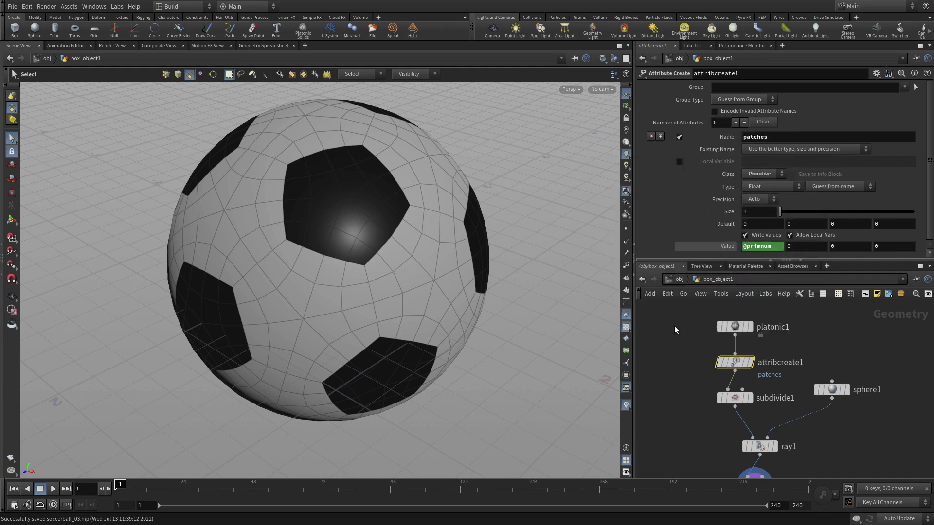
Step: List primitive attributes in the Geometry Spreadsheet for attribcreate1, then for ray1
{"action": "left_click", "coordinate": [267, 45]}
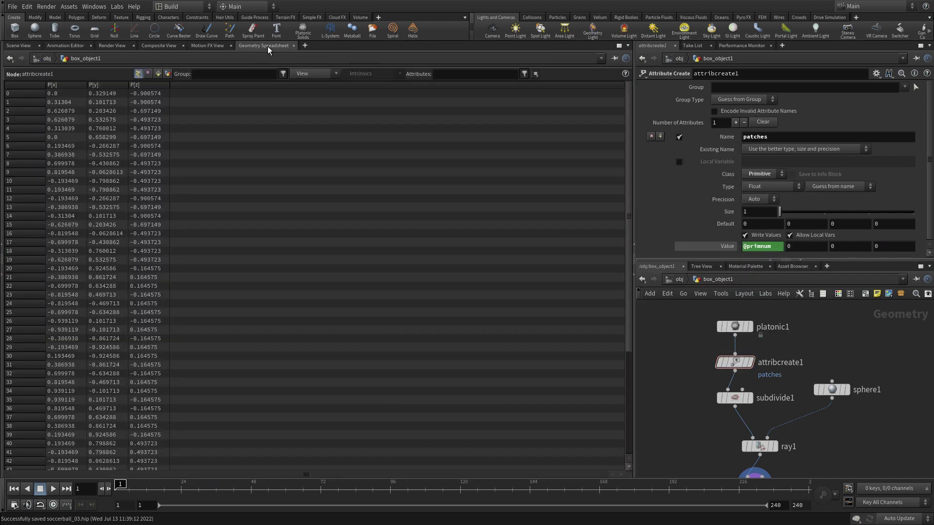
{"action": "left_click", "coordinate": [158, 74]}
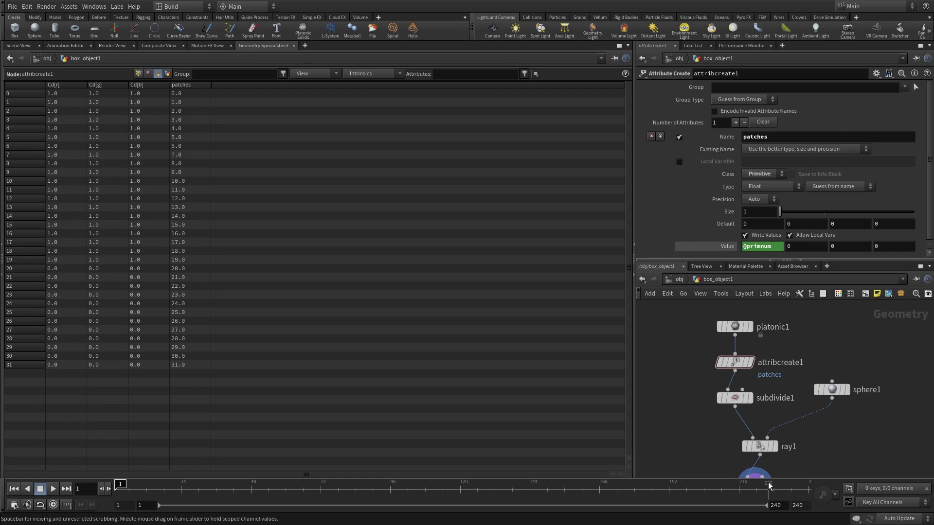
{"action": "left_click", "coordinate": [760, 446]}
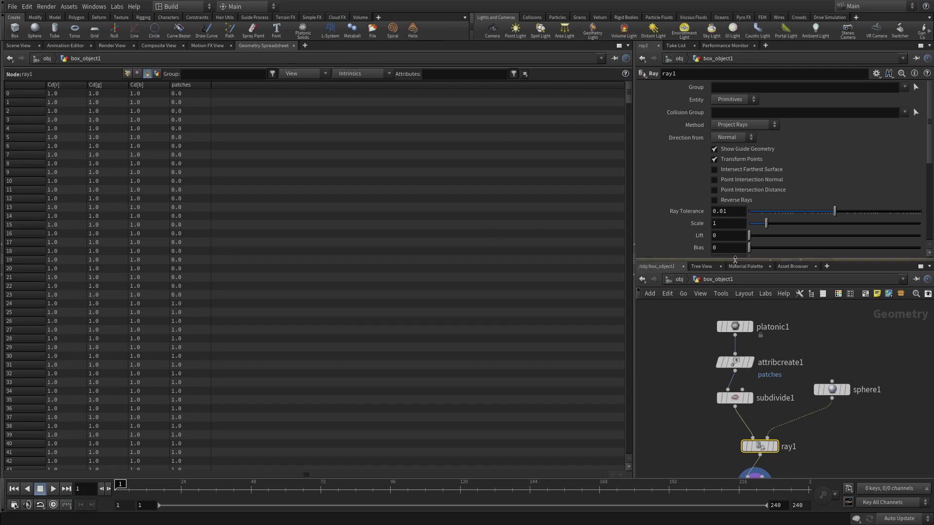
Step: Back in Scene View, add a scene-level Marker visualizer from the Visualizers menu
{"action": "left_click", "coordinate": [22, 46]}
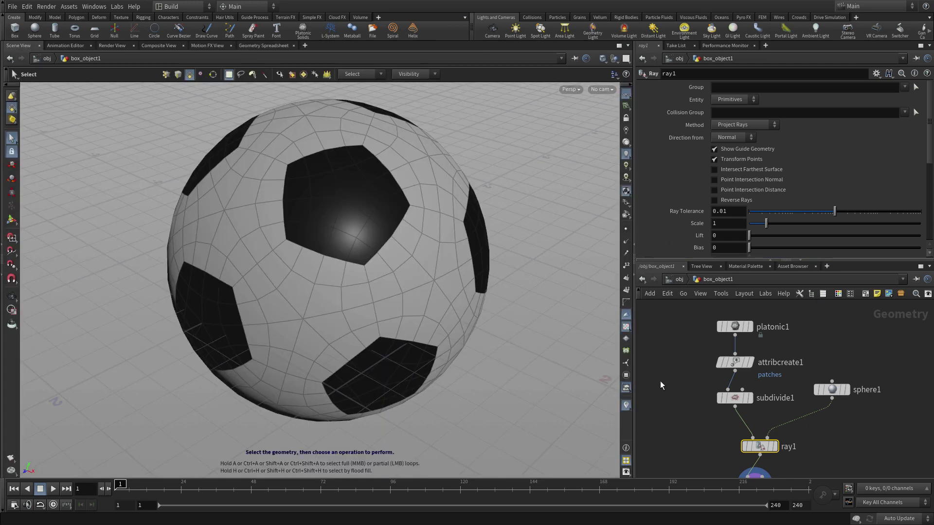
{"action": "left_click", "coordinate": [626, 405]}
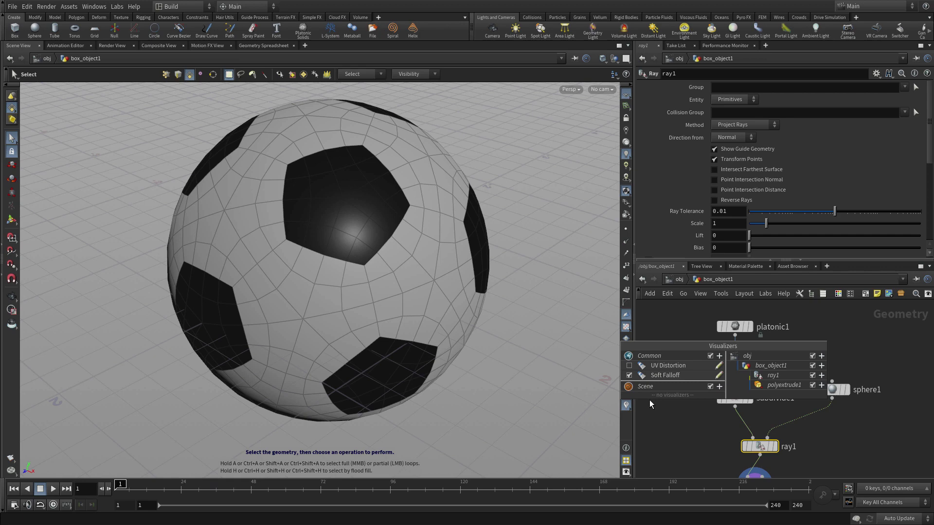
{"action": "left_click", "coordinate": [719, 386]}
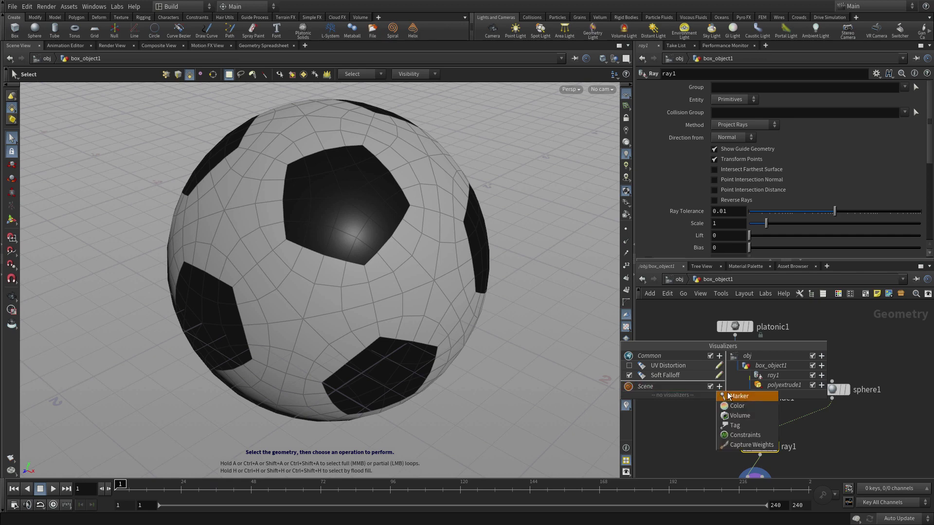
{"action": "left_click", "coordinate": [739, 396]}
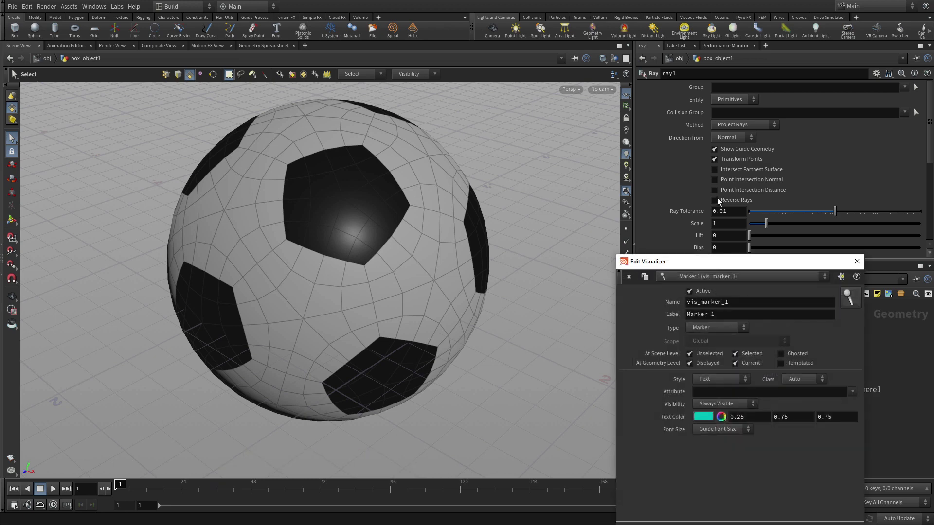
Step: Name the marker visualizer patch_numbers and give it the label Path Numbers
{"action": "left_click_drag", "start_coordinate": [710, 263], "coordinate": [453, 189]}
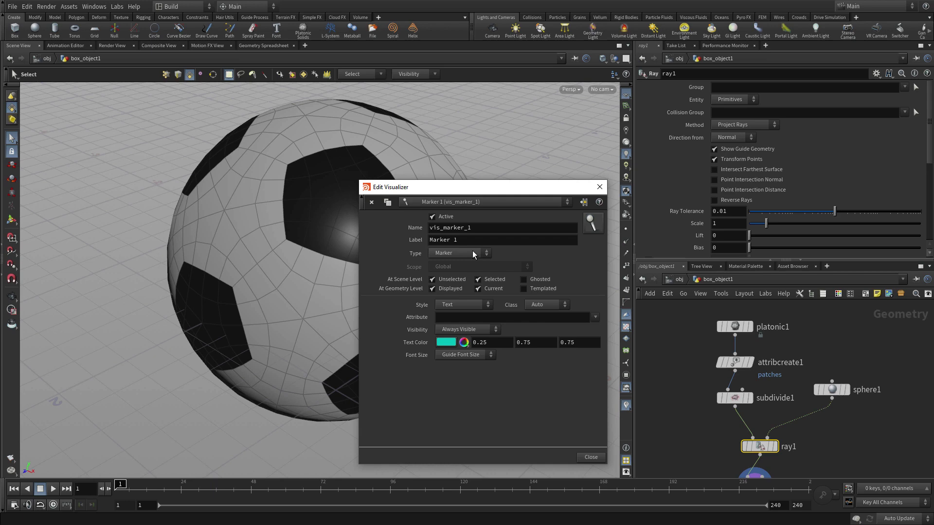
{"action": "left_click_drag", "start_coordinate": [475, 227], "coordinate": [356, 211]}
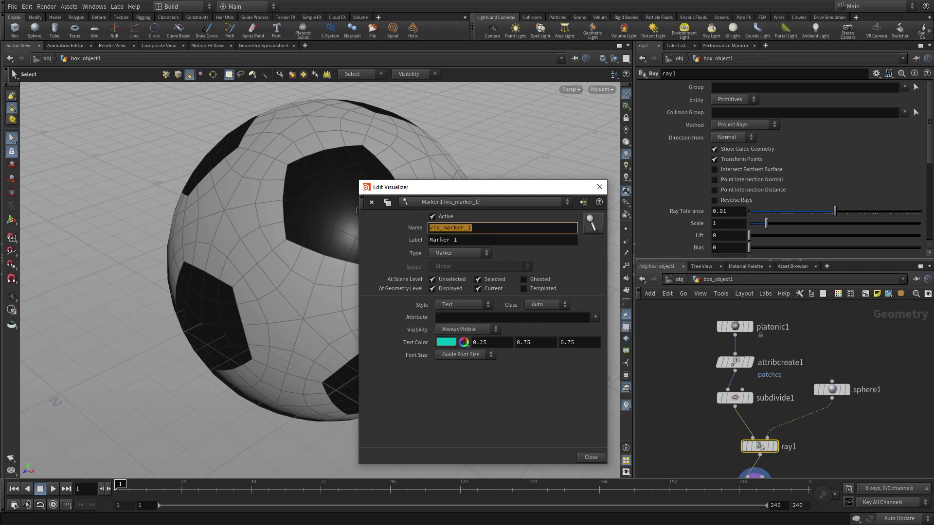
{"action": "type", "text": "patch_na"}
{"action": "key", "text": "BackSpace"}
{"action": "type", "text": "umbers"}
{"action": "key", "text": "Tab"}
{"action": "type", "text": "Path Numbers"}
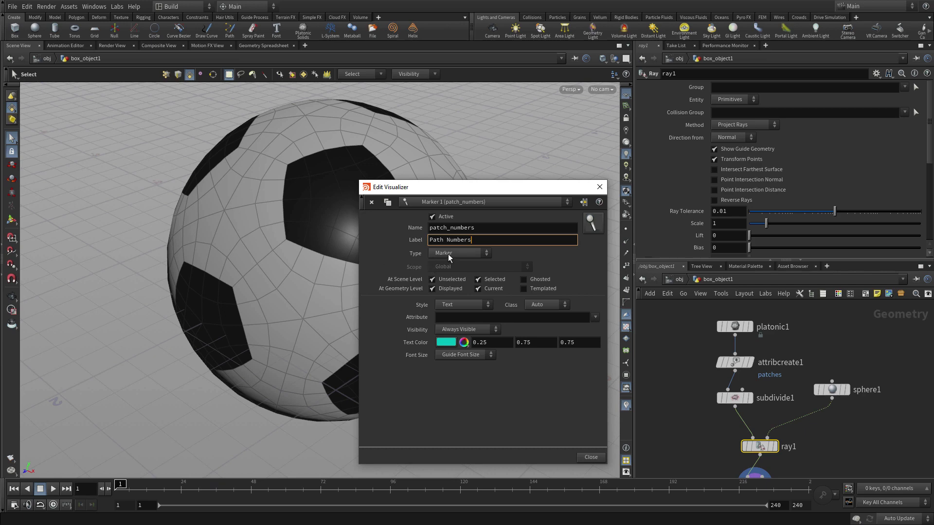
Step: Set the visualizer's class to Primitive and its attribute to patches
{"action": "left_click", "coordinate": [541, 305]}
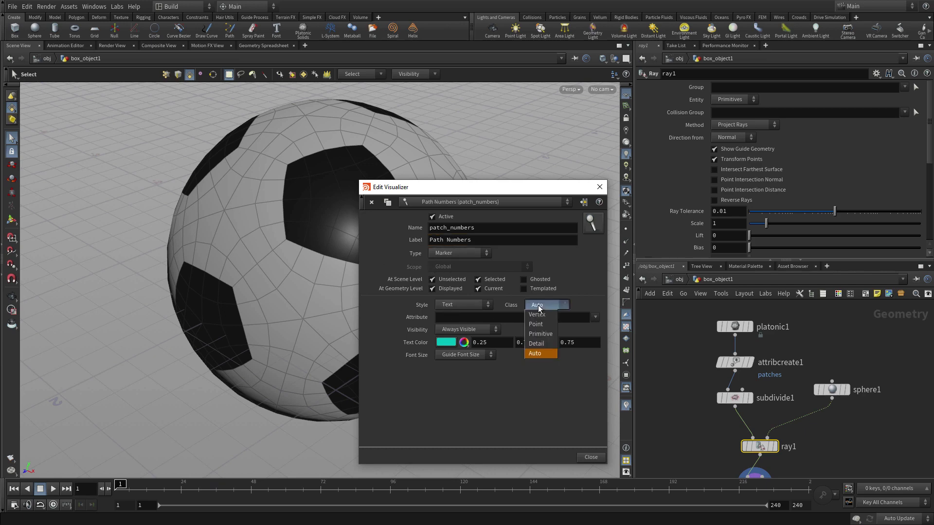
{"action": "left_click", "coordinate": [540, 334]}
{"action": "left_click", "coordinate": [461, 318]}
{"action": "type", "text": "patches"}
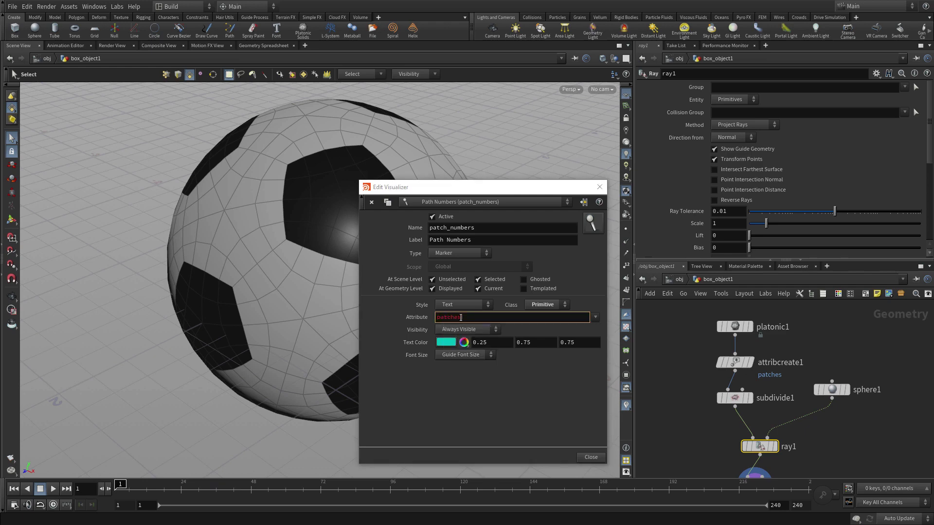
{"action": "key", "text": "Return"}
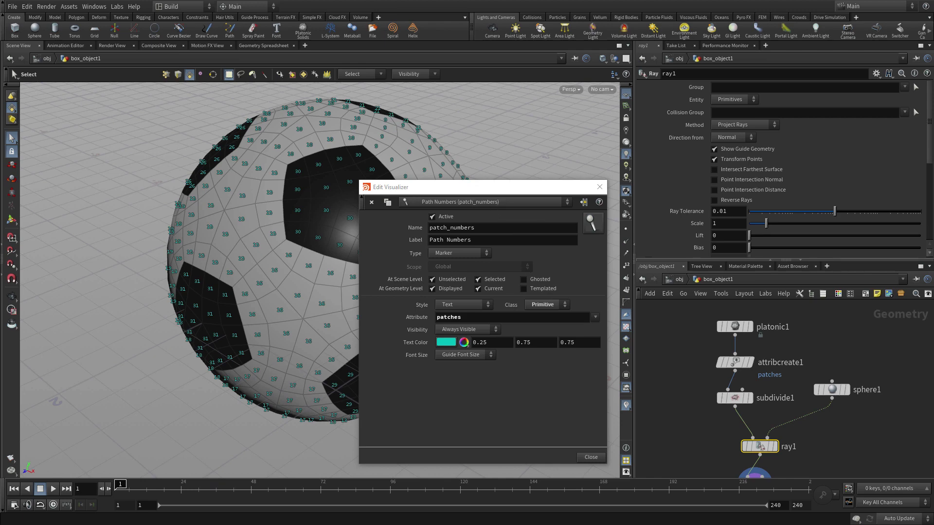
Step: Close the editor, compare patch labels on attribcreate1's shape, then redisplay ray1's ball
{"action": "left_click", "coordinate": [599, 187]}
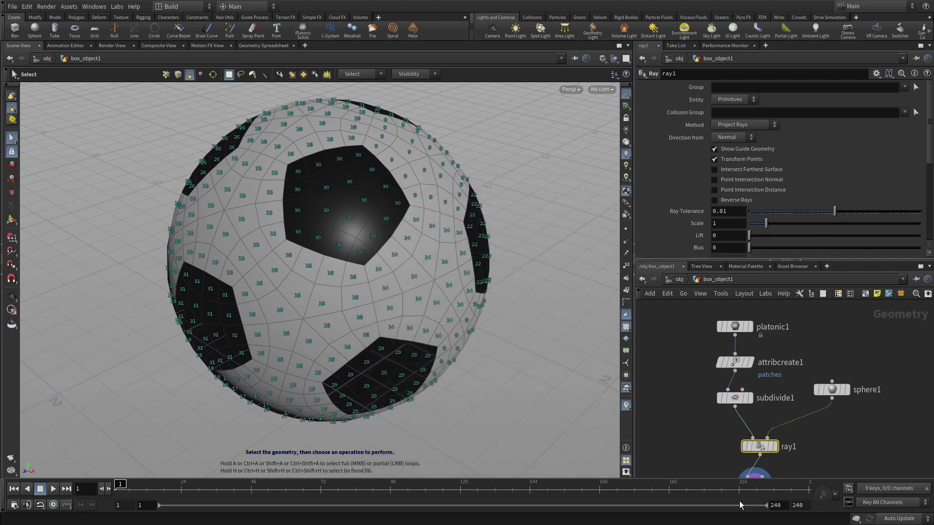
{"action": "left_click", "coordinate": [736, 363]}
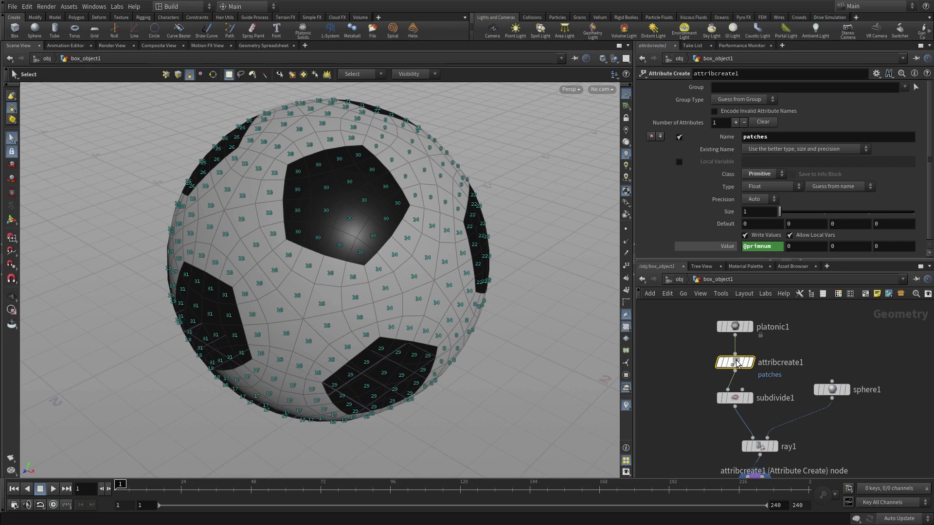
{"action": "mouse_move", "coordinate": [737, 364]}
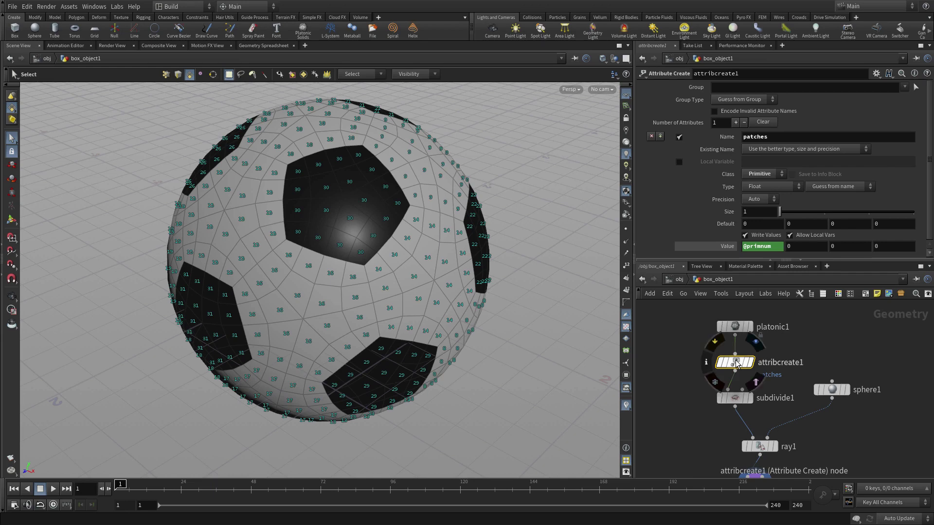
{"action": "left_click", "coordinate": [750, 364]}
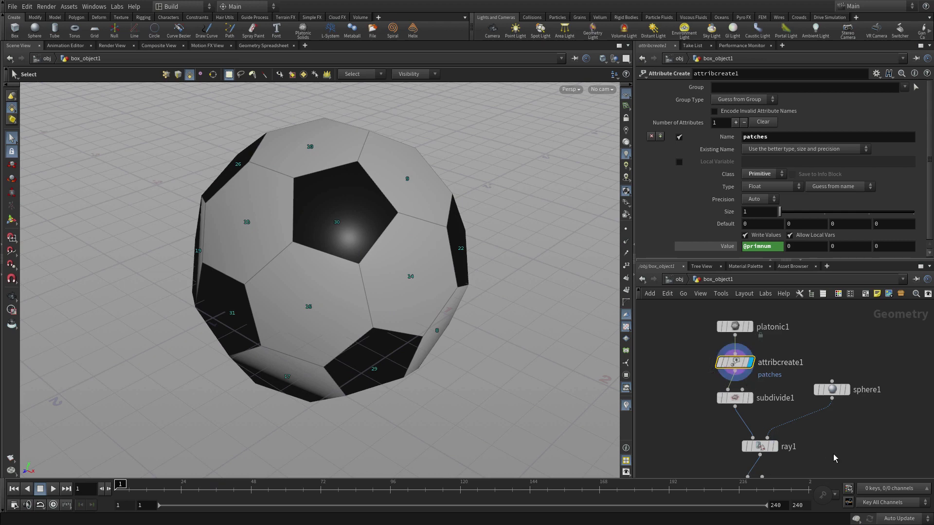
{"action": "left_click", "coordinate": [774, 447]}
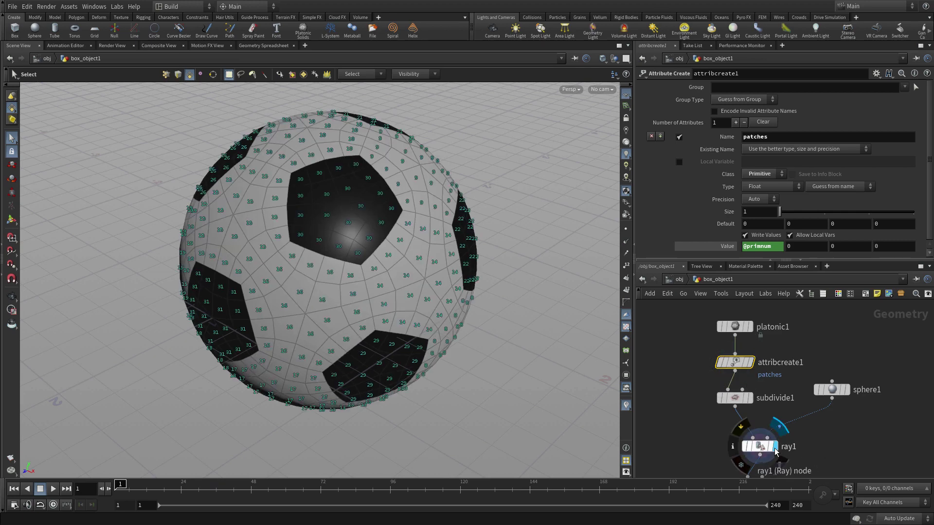
{"action": "left_click", "coordinate": [760, 448]}
{"action": "left_click", "coordinate": [809, 437]}
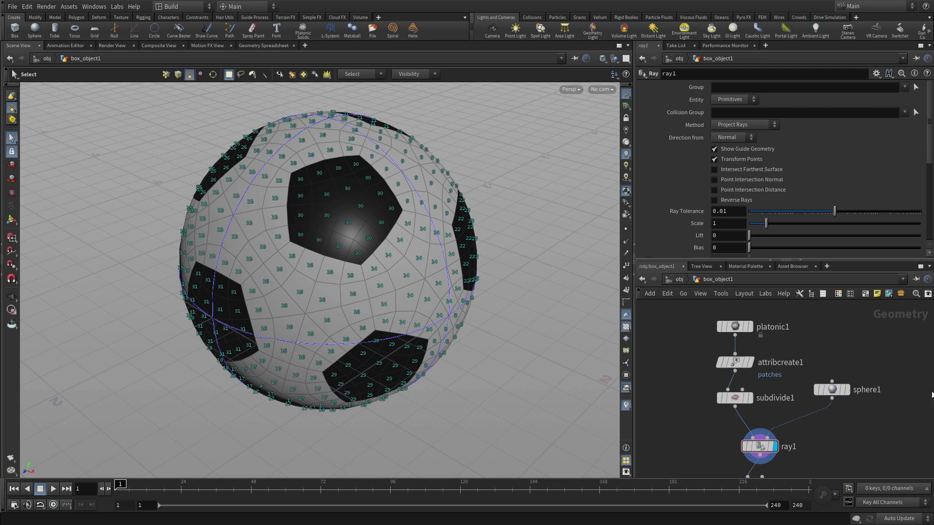
{"action": "middle_click_drag", "start_coordinate": [835, 468], "coordinate": [828, 353]}
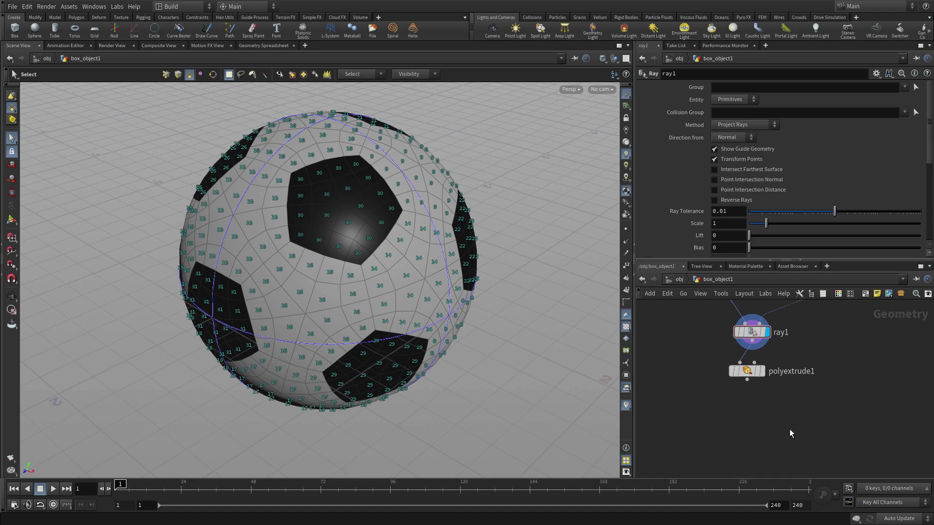
Step: Move polyextrude1 aside and place a For-Each Named Primitive loop below ray1
{"action": "left_click_drag", "start_coordinate": [747, 374], "coordinate": [845, 407]}
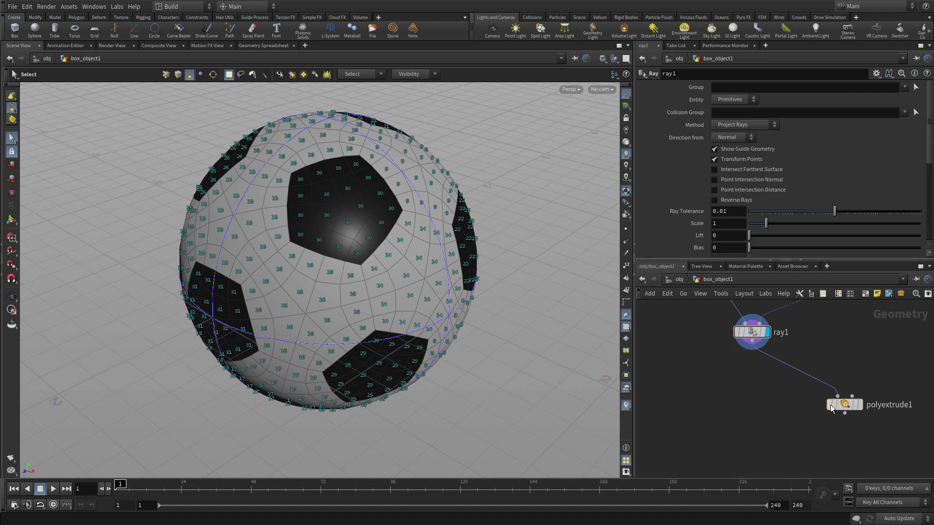
{"action": "key", "text": "Tab"}
{"action": "type", "text": "forea"}
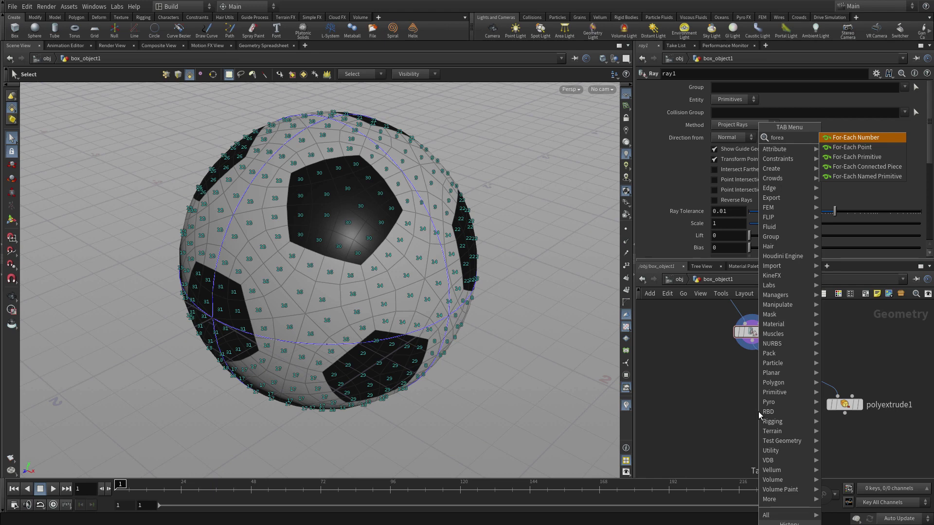
{"action": "left_click", "coordinate": [864, 176]}
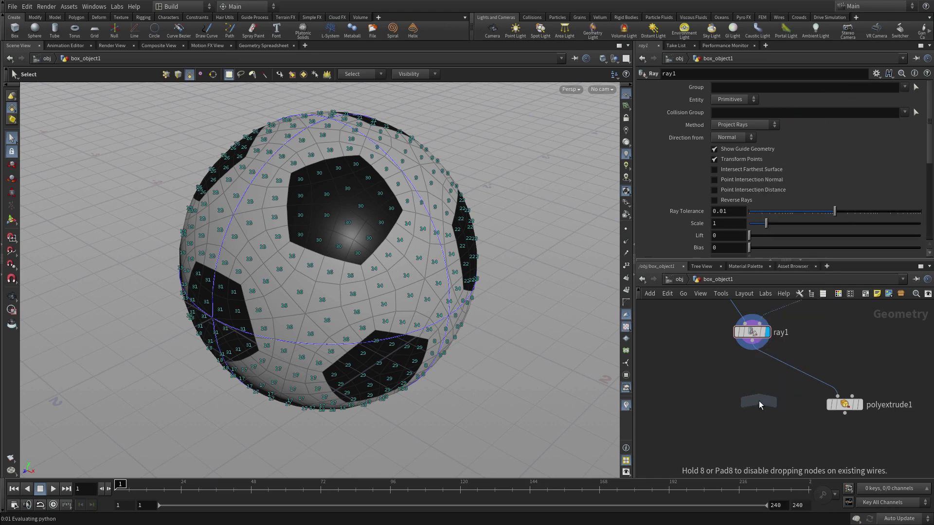
{"action": "left_click", "coordinate": [759, 399]}
Step: Wire ray1 into foreach_begin1 and insert polyextrude1 between foreach_begin1 and foreach_end1
{"action": "left_click_drag", "start_coordinate": [754, 346], "coordinate": [759, 394]}
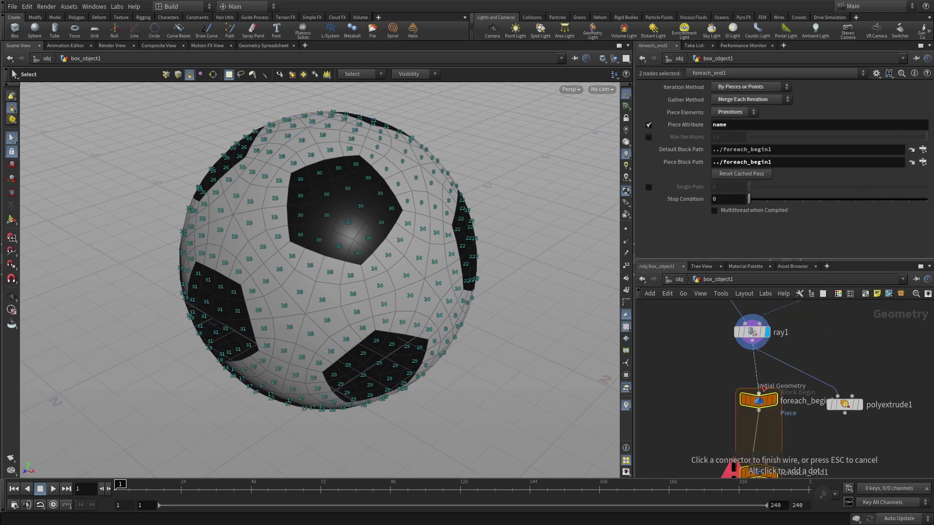
{"action": "middle_click_drag", "start_coordinate": [822, 439], "coordinate": [819, 410]}
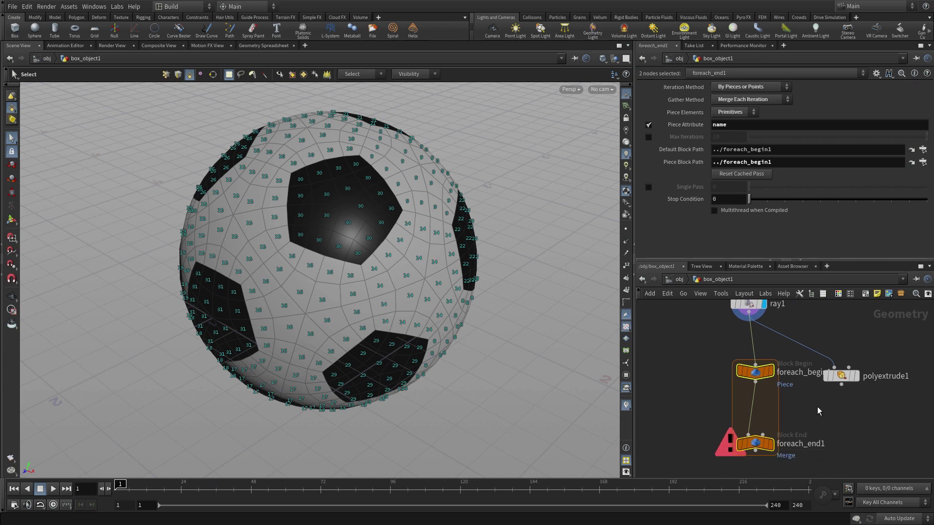
{"action": "left_click", "coordinate": [817, 407]}
{"action": "mouse_move", "coordinate": [839, 380]}
{"action": "left_click_drag", "start_coordinate": [839, 380], "coordinate": [757, 421]}
{"action": "middle_click_drag", "start_coordinate": [771, 456], "coordinate": [782, 423]}
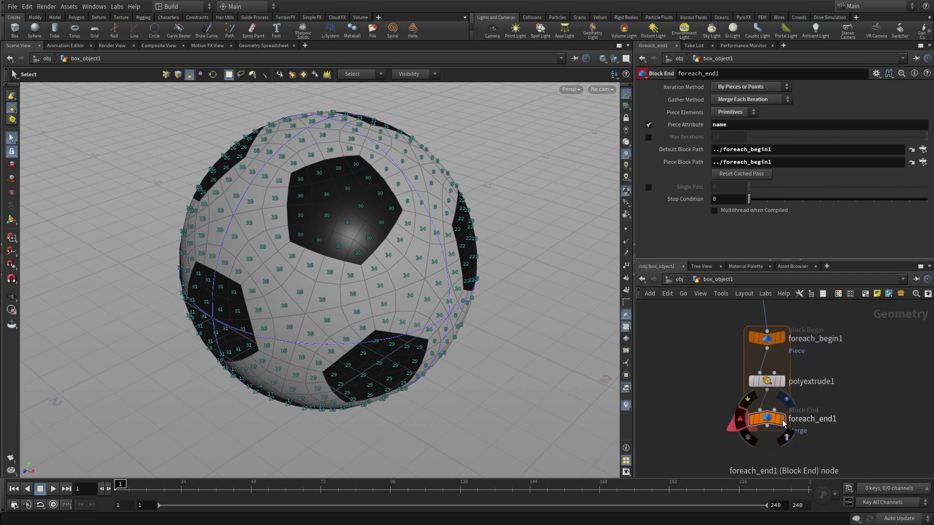
Step: Display foreach_end1 and set its Piece Attribute to patches, giving 32 pieces
{"action": "left_click", "coordinate": [783, 423]}
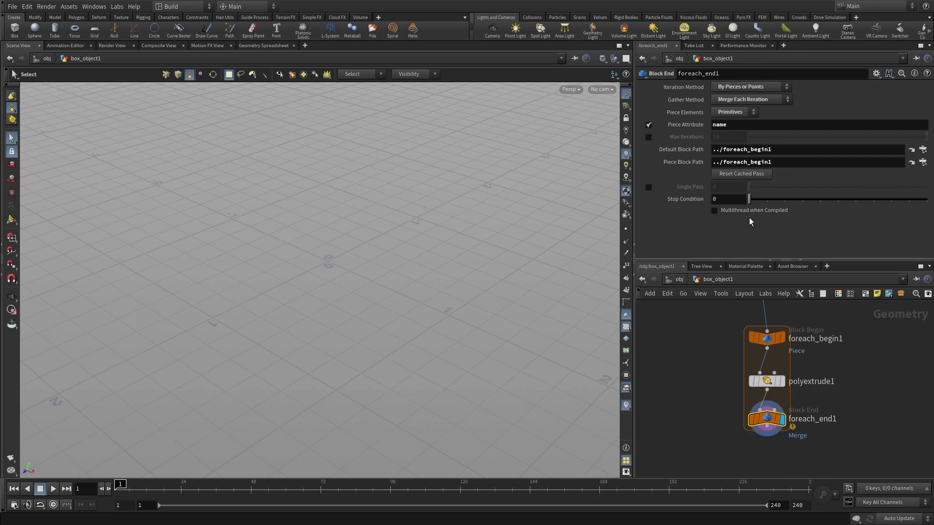
{"action": "double_click", "coordinate": [729, 127]}
{"action": "type", "text": "patches"}
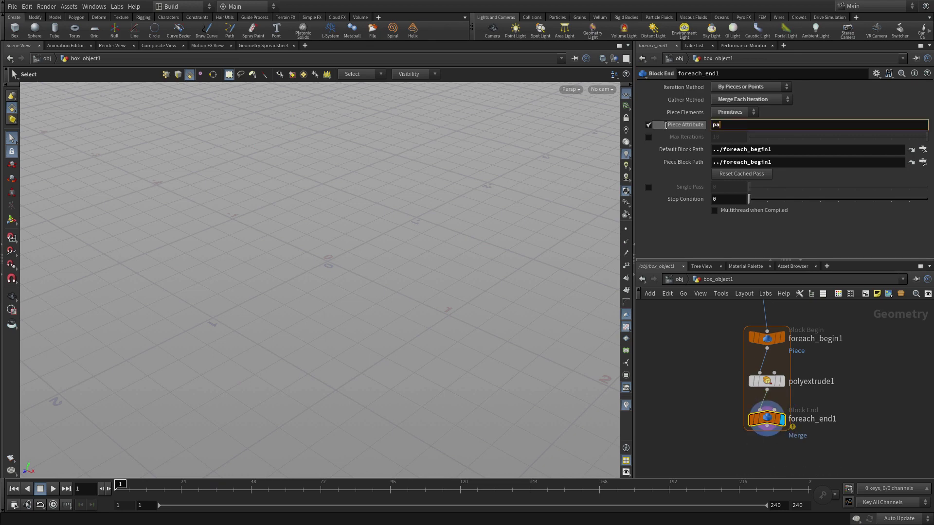
{"action": "key", "text": "Return"}
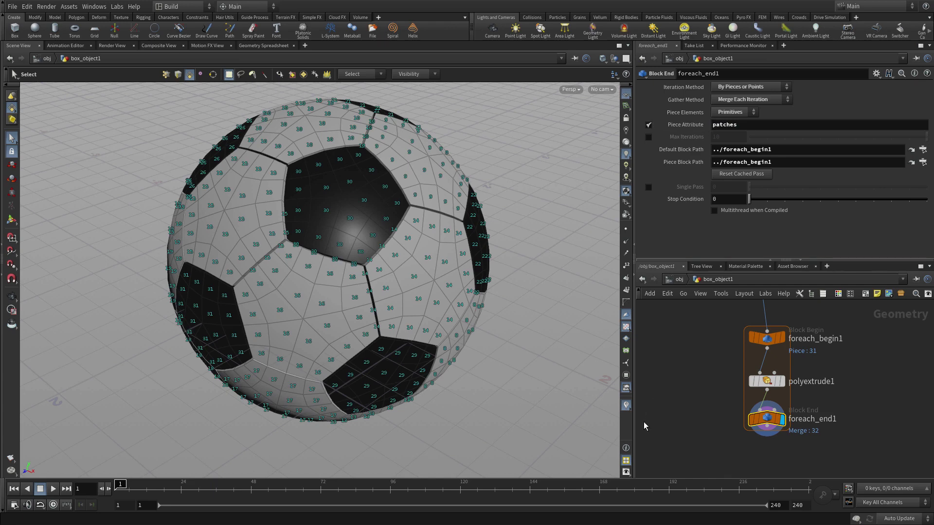
{"action": "left_click", "coordinate": [626, 406]}
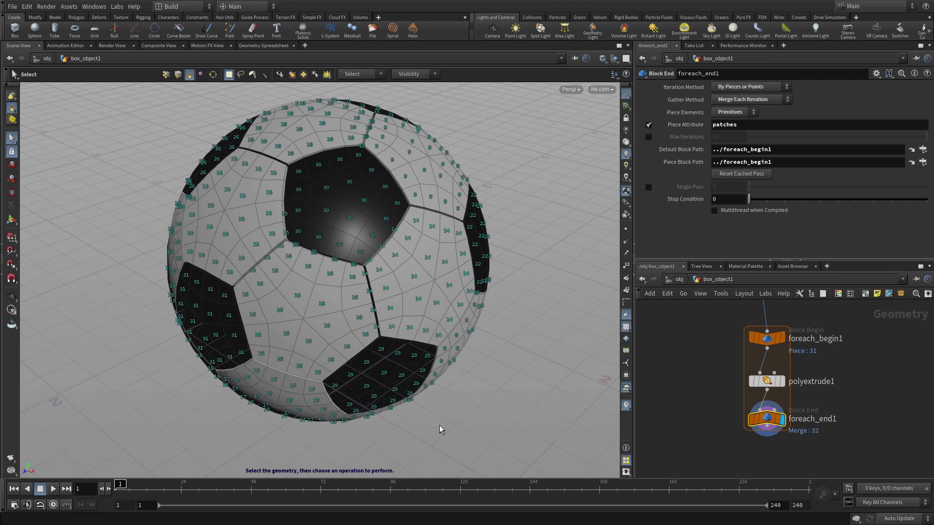
Step: Hide point numbers, preview single iterations 0 and 10, then restore all 32 patches
{"action": "left_click", "coordinate": [626, 460]}
{"action": "left_click", "coordinate": [648, 187]}
{"action": "mouse_move", "coordinate": [748, 189]}
{"action": "left_mouse_down"}
{"action": "mouse_move", "coordinate": [839, 188]}
{"action": "mouse_move", "coordinate": [919, 203]}
{"action": "mouse_move", "coordinate": [875, 191]}
{"action": "mouse_move", "coordinate": [741, 193]}
{"action": "left_mouse_up"}
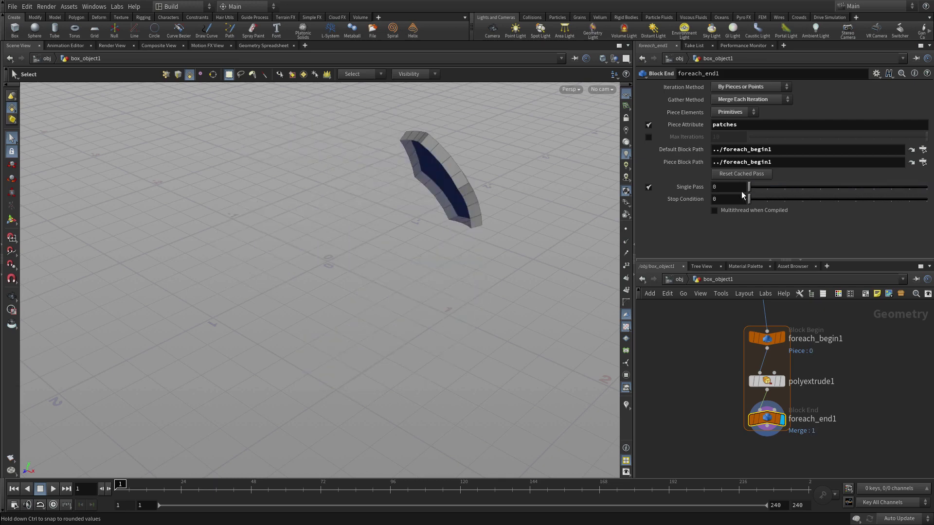
{"action": "left_click", "coordinate": [648, 187]}
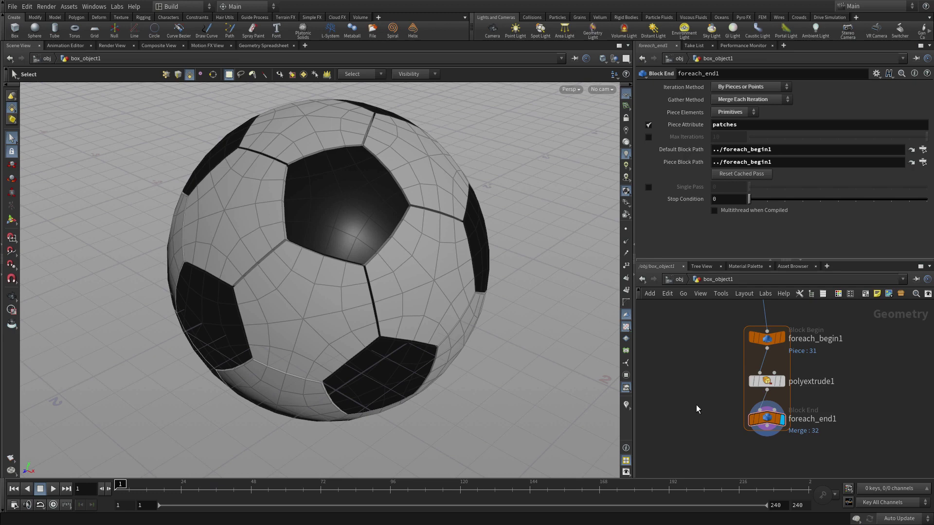
{"action": "middle_click_drag", "start_coordinate": [697, 415], "coordinate": [682, 348]}
{"action": "key", "text": "Tab"}
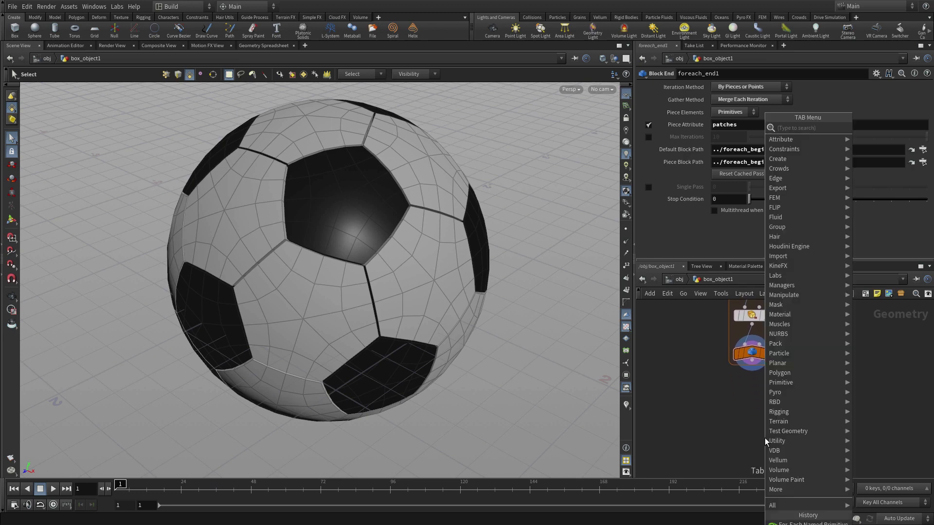
Step: Add a Fuse node fuse1 below foreach_end1, wired to the loop's output
{"action": "left_click", "coordinate": [764, 437]}
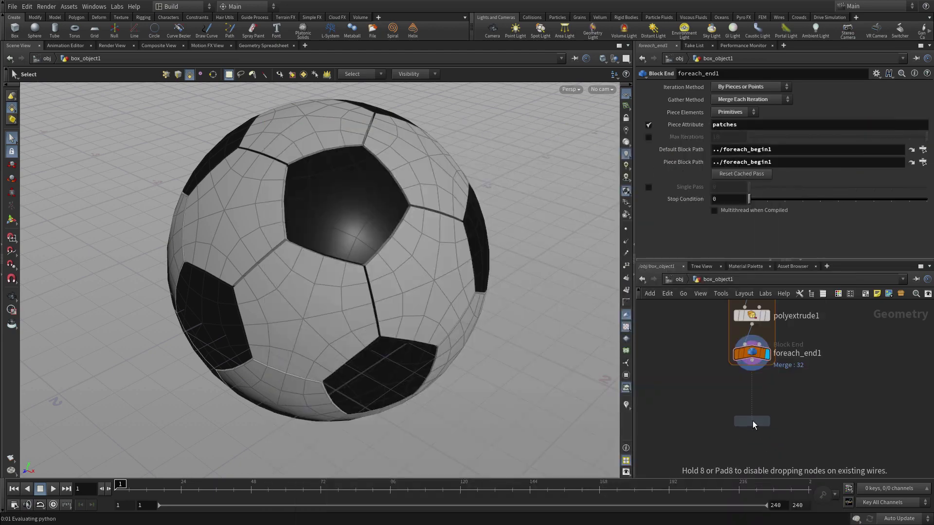
{"action": "left_click", "coordinate": [751, 412]}
{"action": "left_click", "coordinate": [744, 402]}
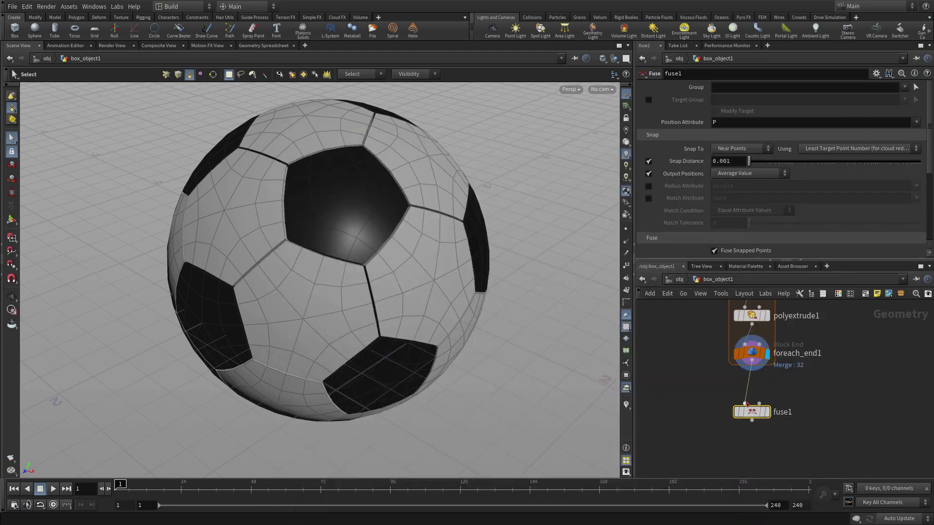
{"action": "left_click_drag", "start_coordinate": [751, 416], "coordinate": [751, 406]}
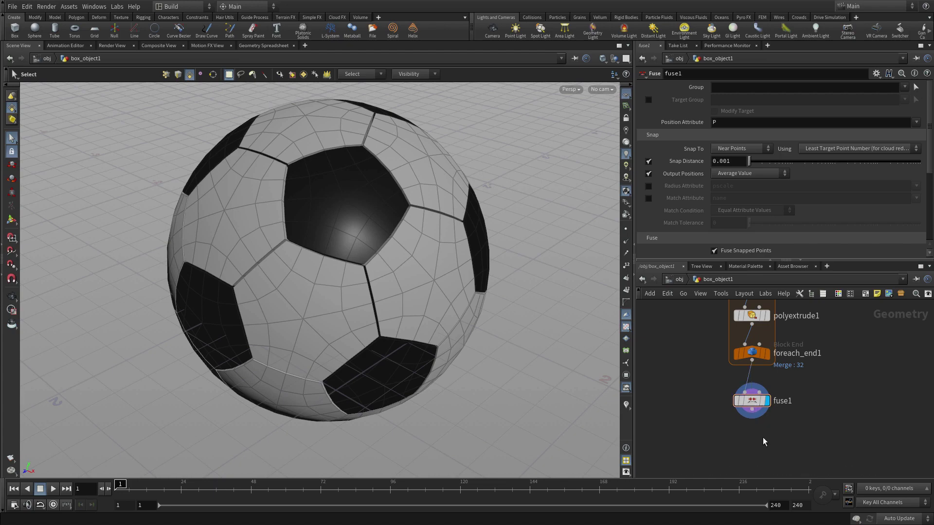
{"action": "key", "text": "Tab"}
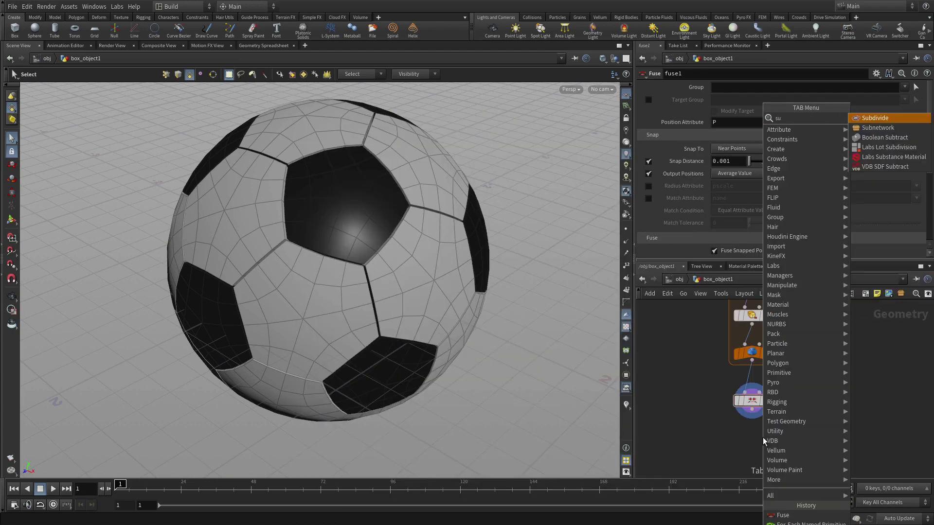
Step: Add a Subdivide node after fuse1, make it the displayed node, and set Depth to 2
{"action": "left_click", "coordinate": [762, 439]}
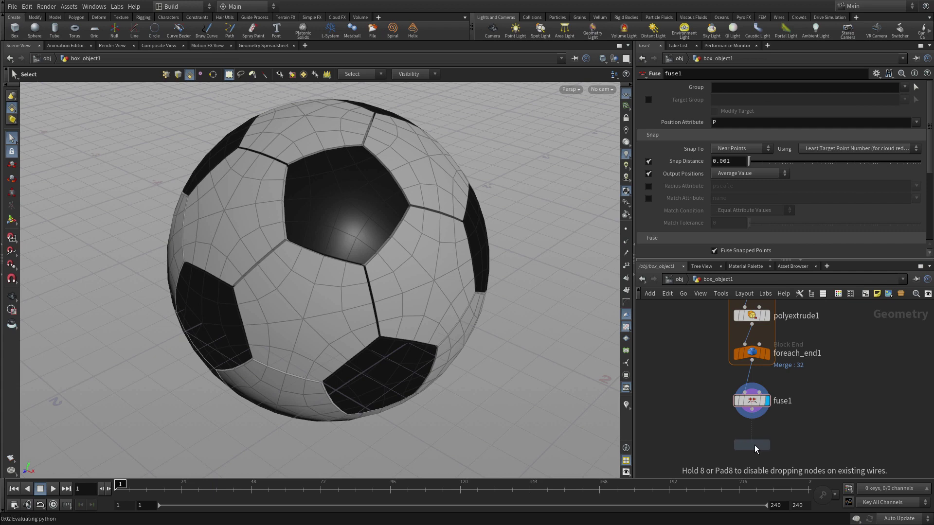
{"action": "left_click", "coordinate": [753, 445]}
{"action": "left_click", "coordinate": [745, 436]}
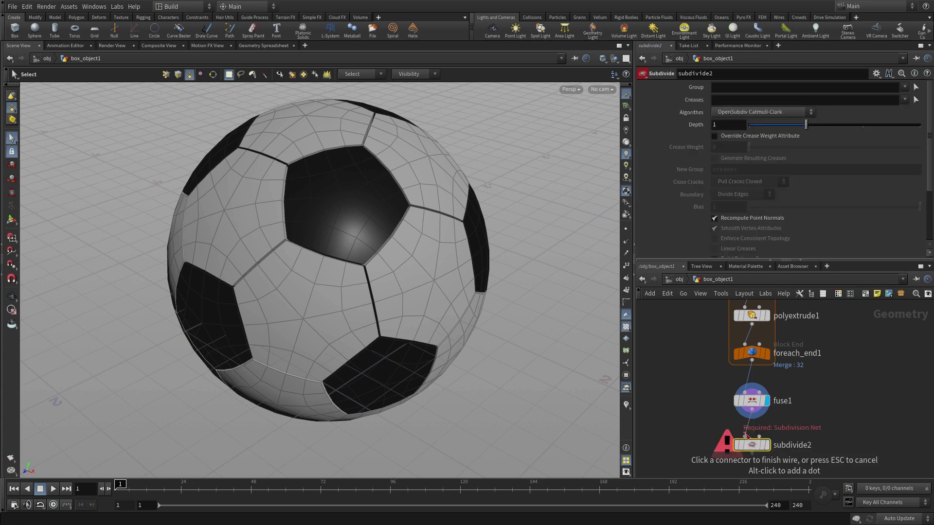
{"action": "left_click", "coordinate": [751, 410]}
{"action": "key", "text": "r"}
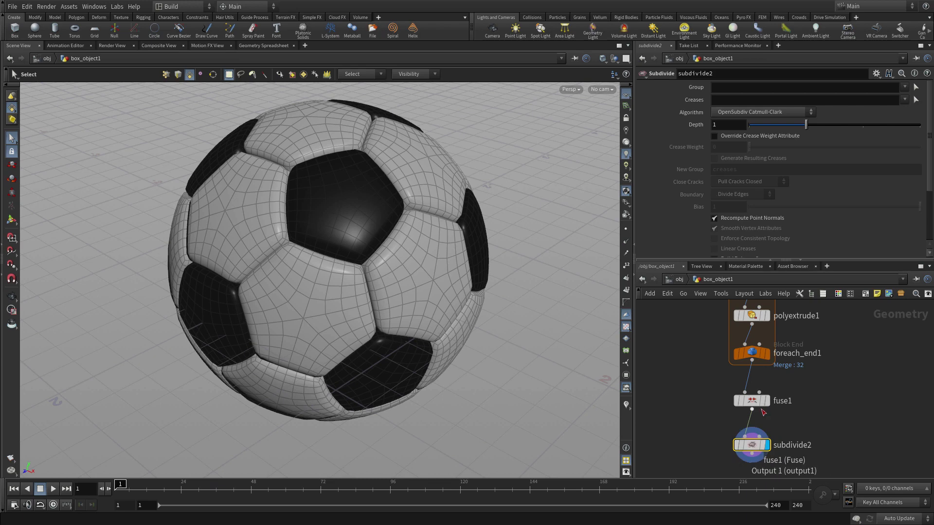
{"action": "left_click", "coordinate": [722, 124]}
{"action": "type", "text": "2"}
{"action": "key", "text": "Return"}
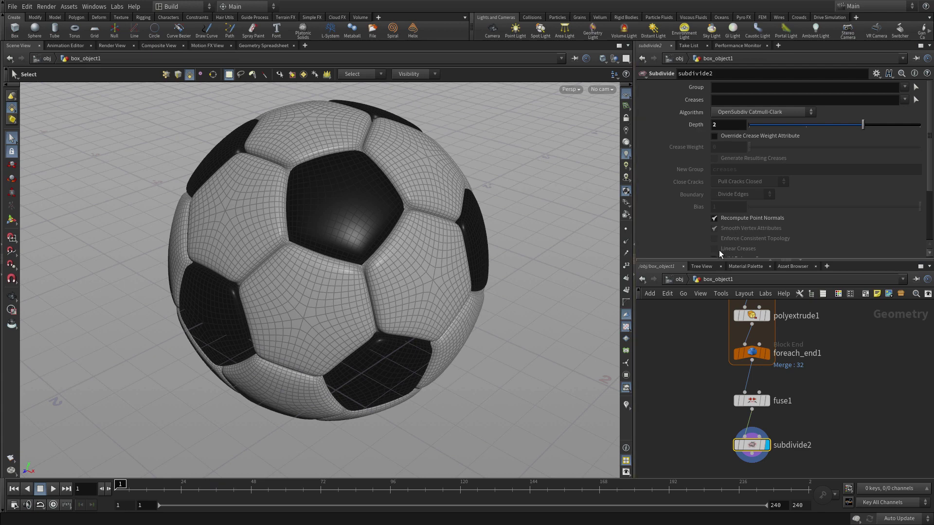
Step: Set polyextrude1's Distance to .1 and Inset to -0.02
{"action": "left_click", "coordinate": [751, 316]}
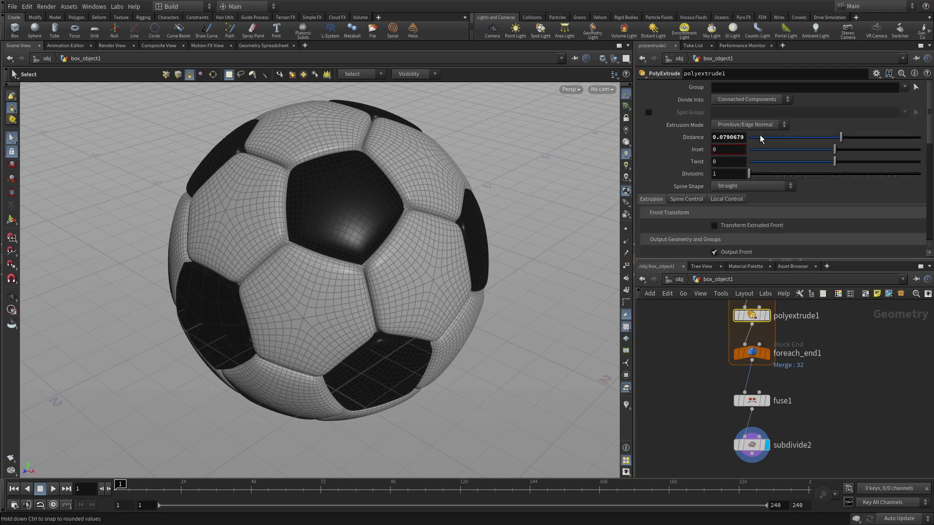
{"action": "left_click", "coordinate": [724, 137]}
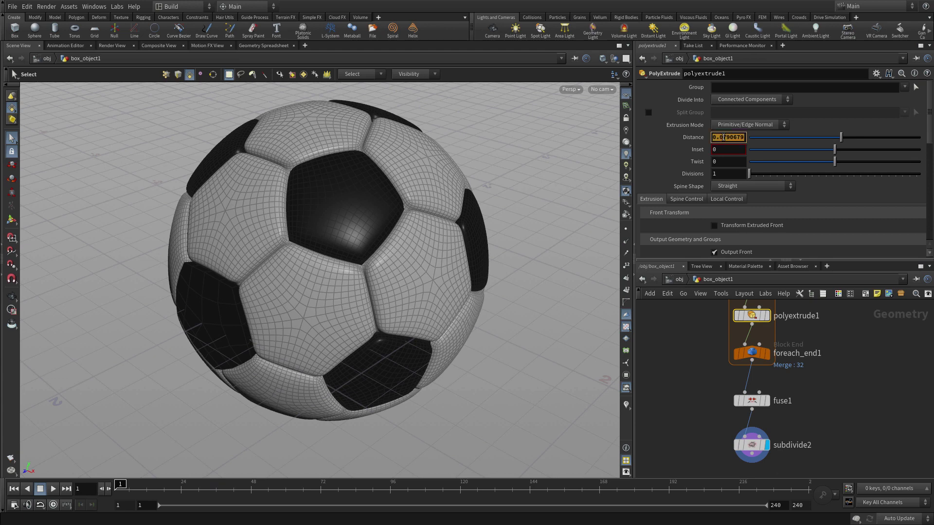
{"action": "type", "text": ".1"}
{"action": "key", "text": "Tab"}
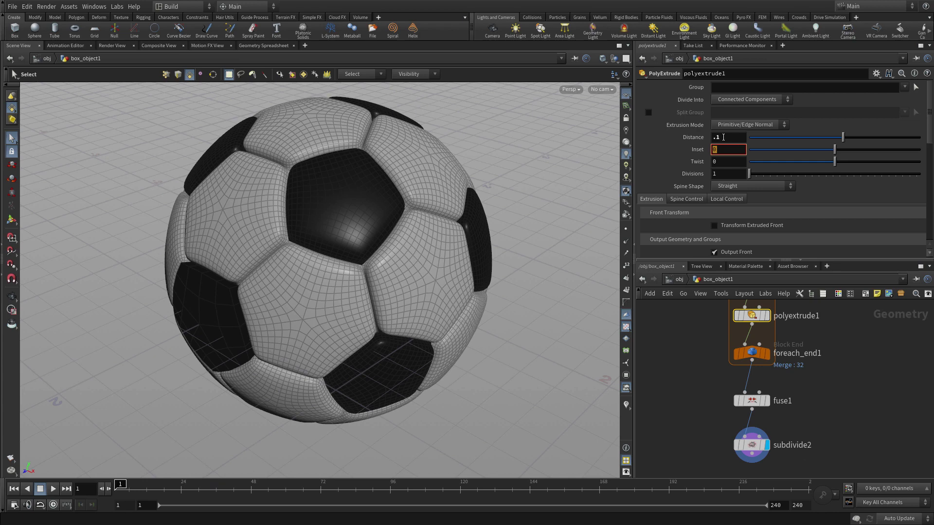
{"action": "type", "text": "-0.02"}
{"action": "key", "text": "Return"}
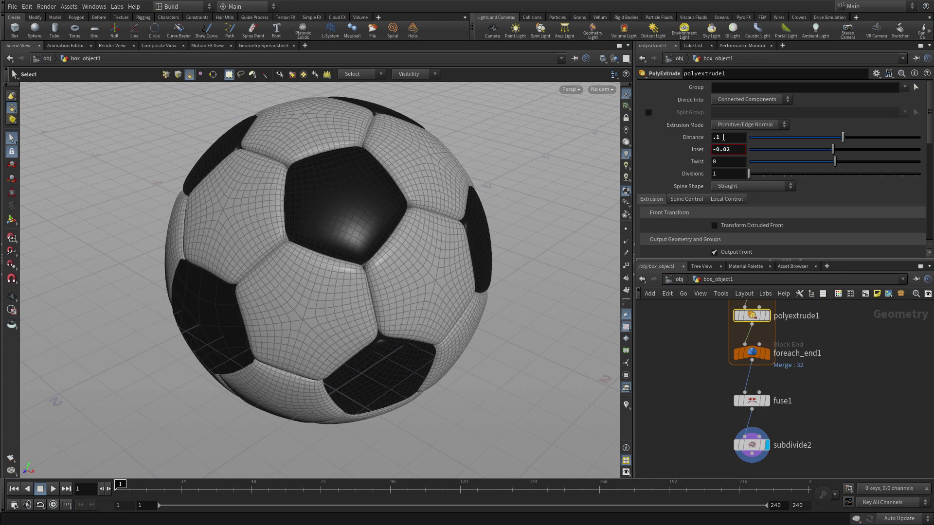
Step: At the object level, rename box_object1 to soccerball_geo
{"action": "left_click", "coordinate": [683, 279]}
{"action": "double_click", "coordinate": [840, 391]}
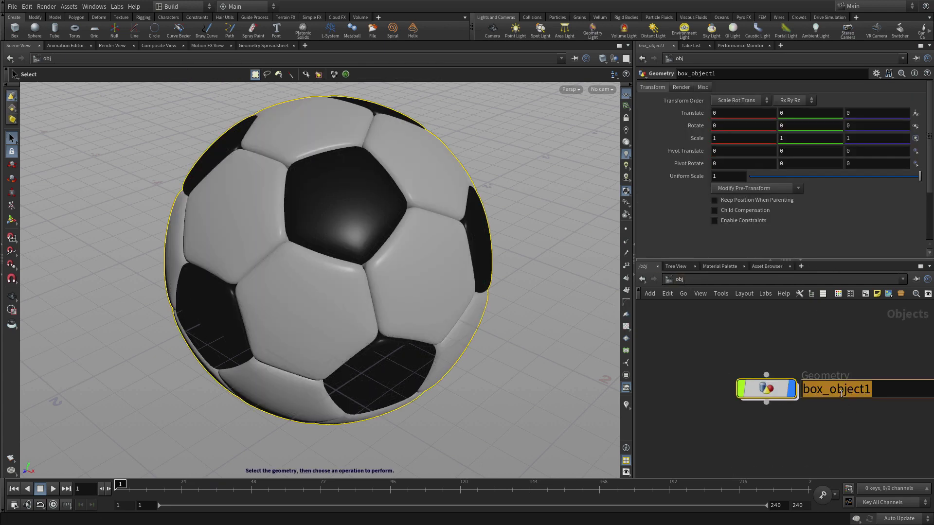
{"action": "type", "text": "soccerball_geo"}
{"action": "key", "text": "Return"}
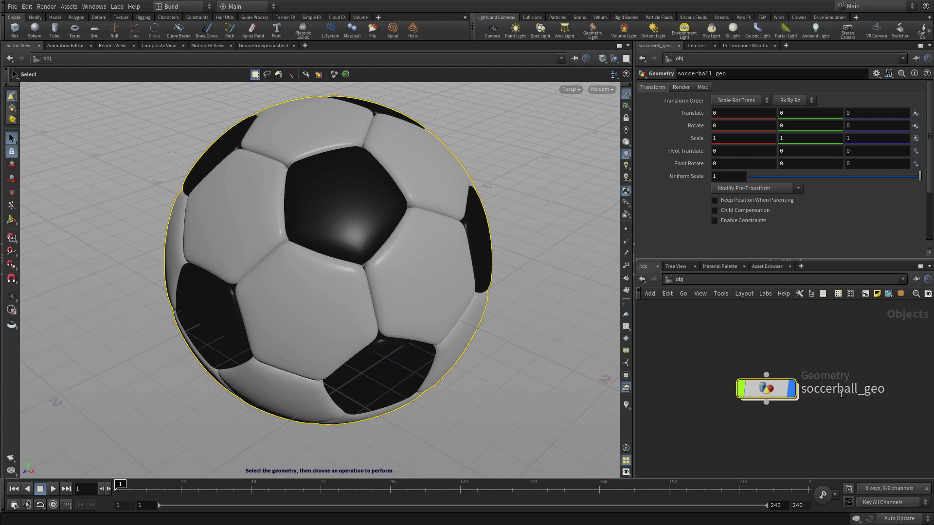
{"action": "scroll", "coordinate": [841, 394], "scroll_direction": "up", "scroll_amount": 3}
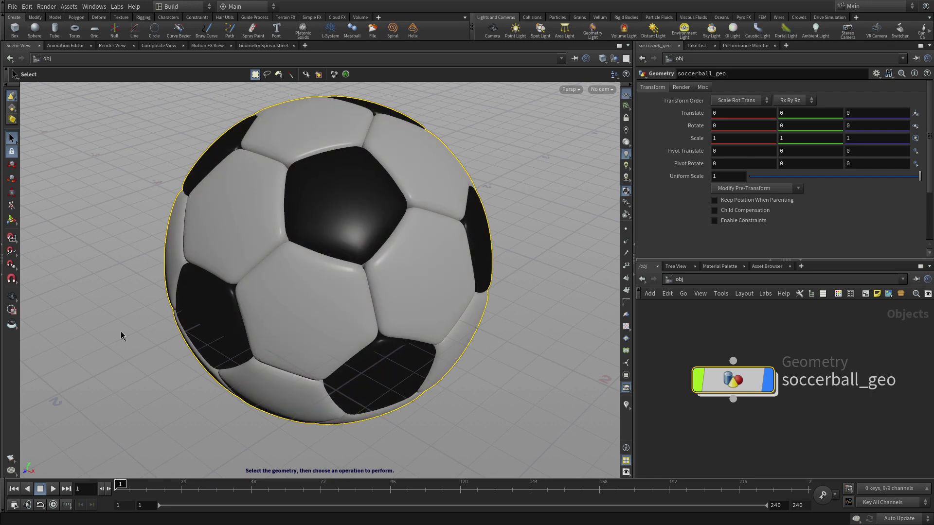
Step: Draw a Mantra IPR render region over the ball and enable Render Polygons As Subdivision
{"action": "left_click", "coordinate": [11, 312]}
{"action": "left_click_drag", "start_coordinate": [127, 88], "coordinate": [415, 350]}
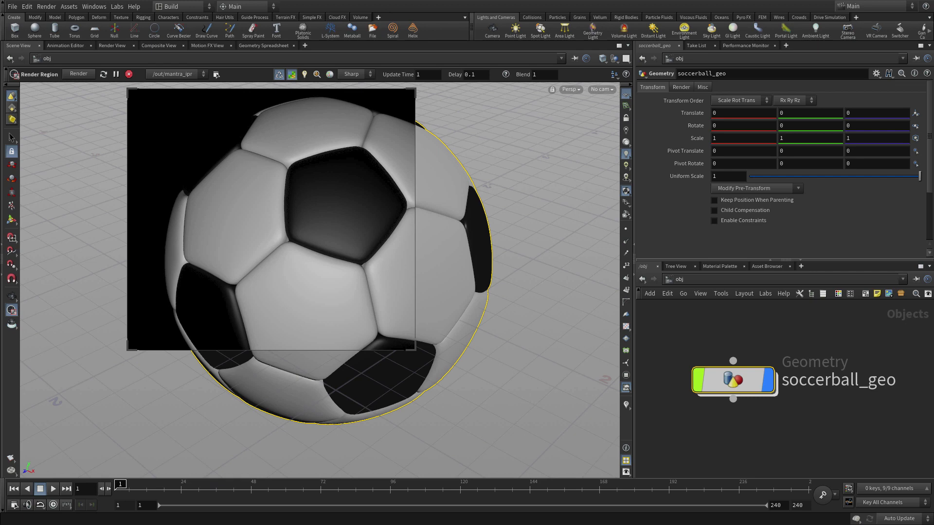
{"action": "left_click", "coordinate": [685, 88]}
{"action": "left_click", "coordinate": [714, 149]}
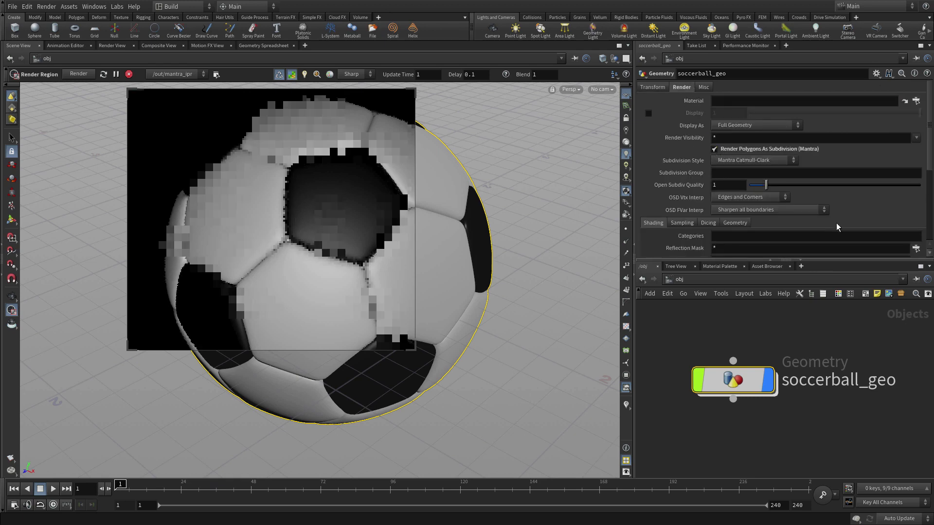